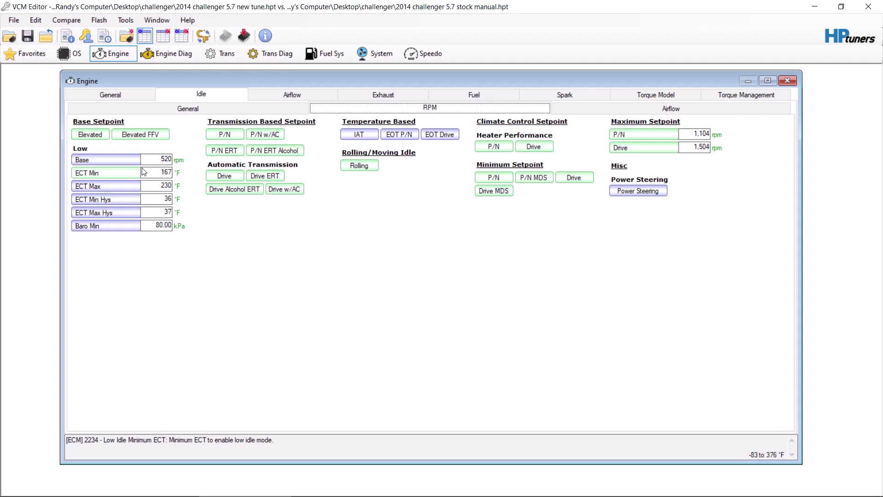
Step: Compare the Target Idle Speed Elevated table with the stock file and view the Target Idle Speed Drive table
left_click(88, 135)
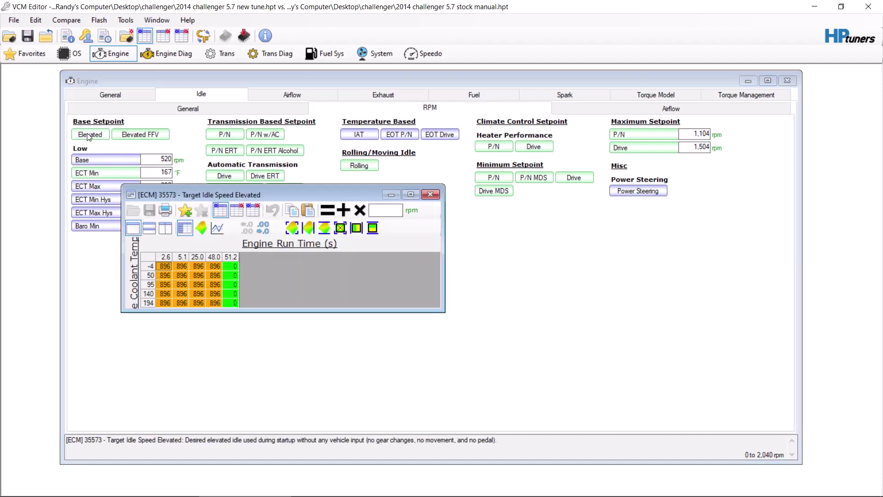
left_click(238, 214)
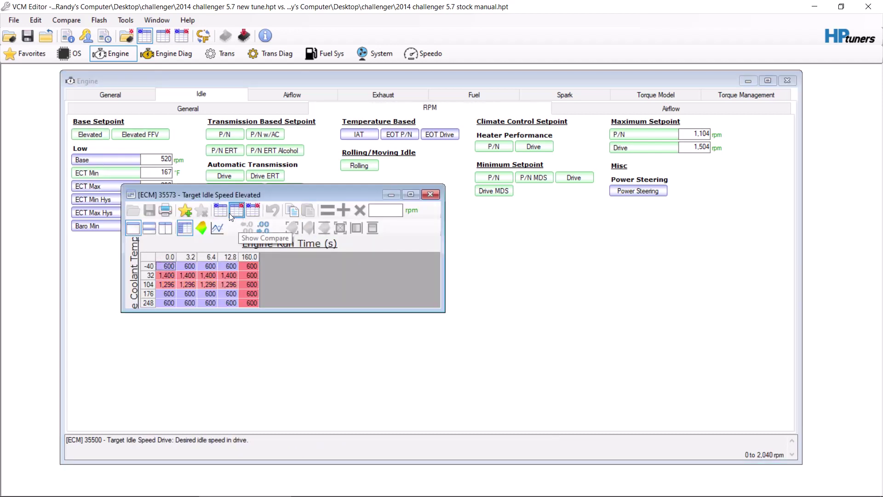
left_click(226, 214)
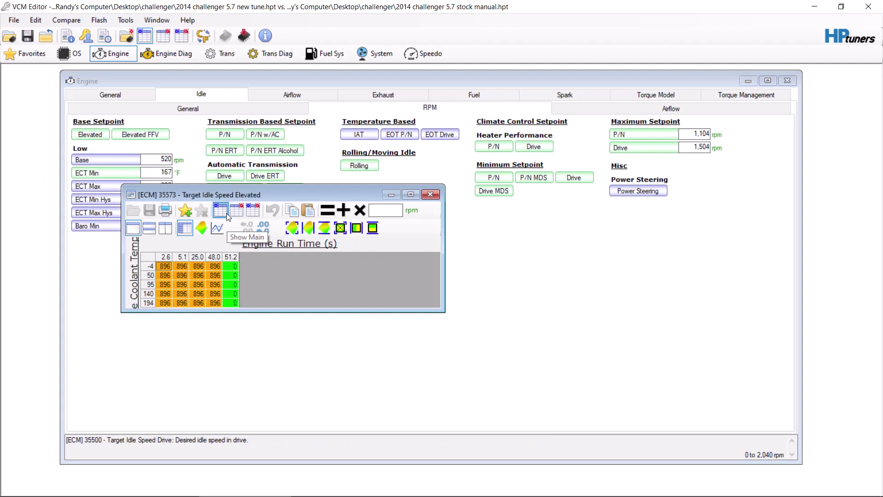
left_click(430, 194)
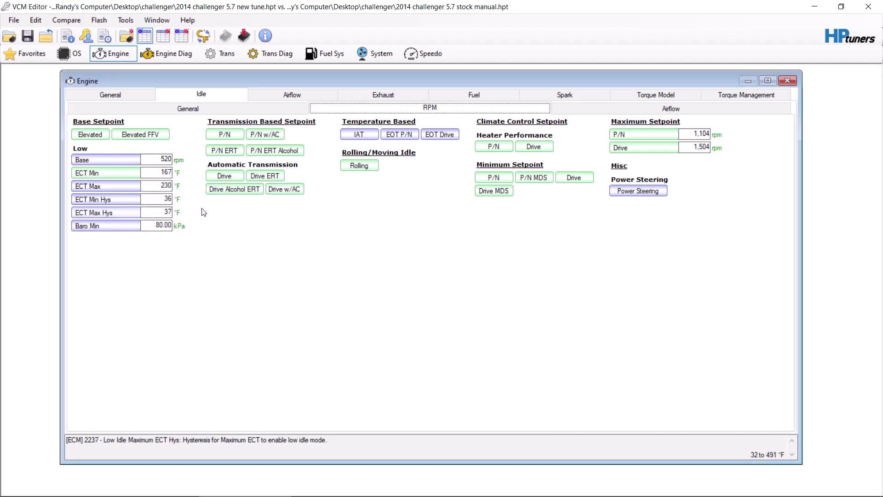
left_click(228, 175)
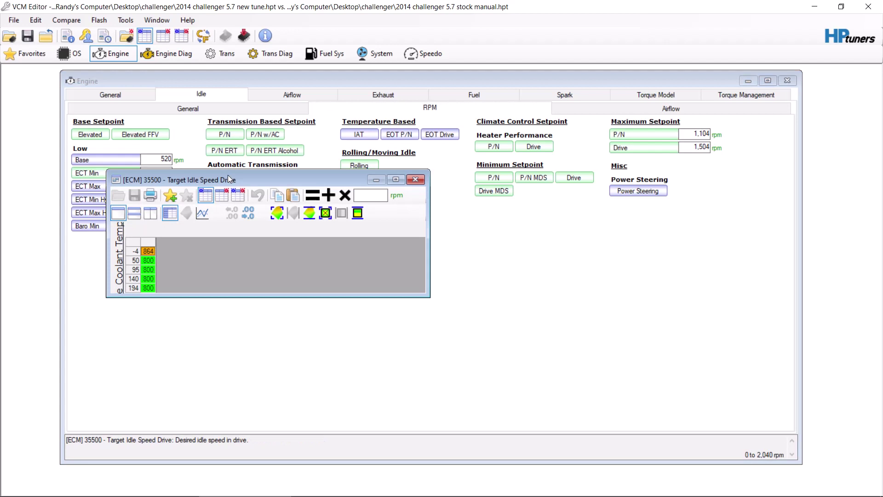
left_click(415, 179)
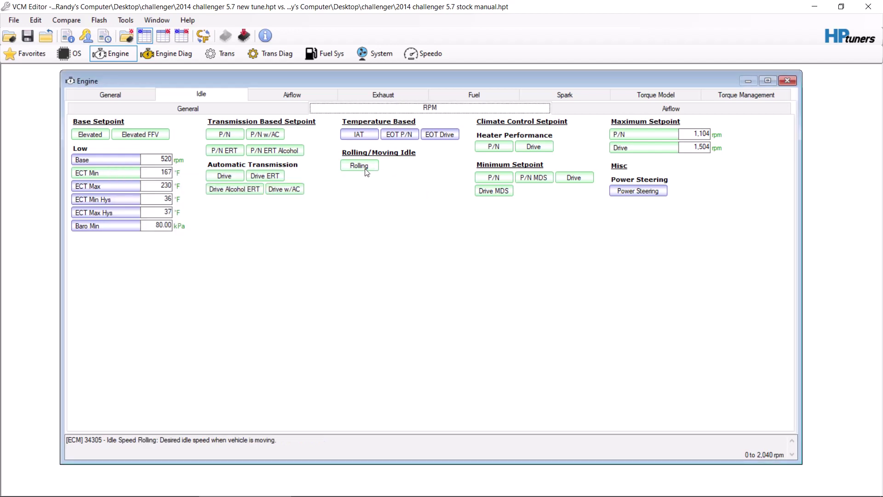
Step: Compare the Idle Speed Rolling table between the new tune and the stock manual file, and close it
left_click(365, 169)
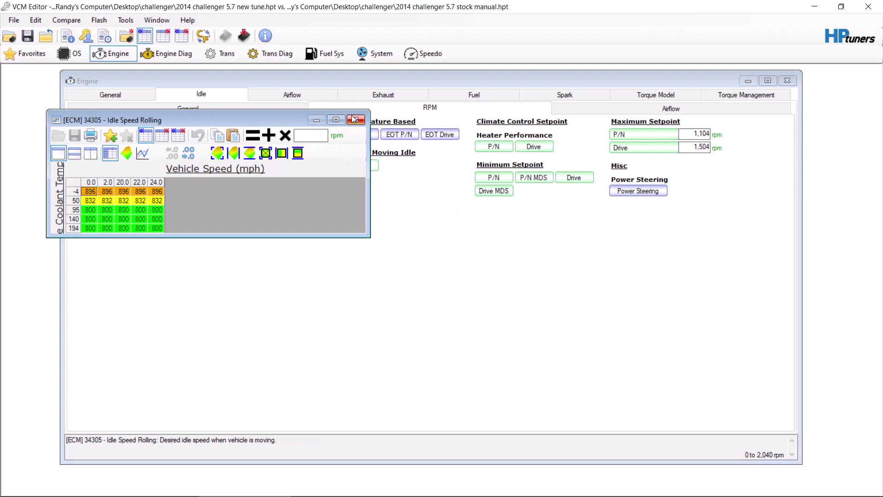
left_click(161, 135)
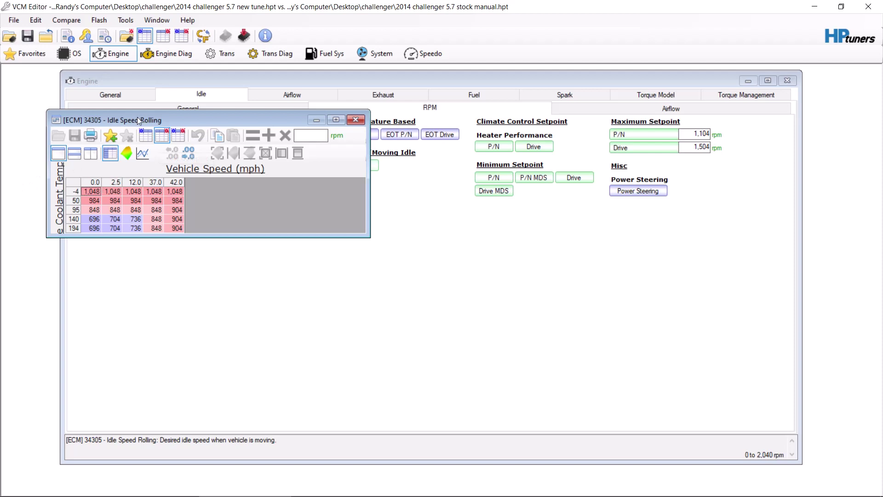
left_click(144, 135)
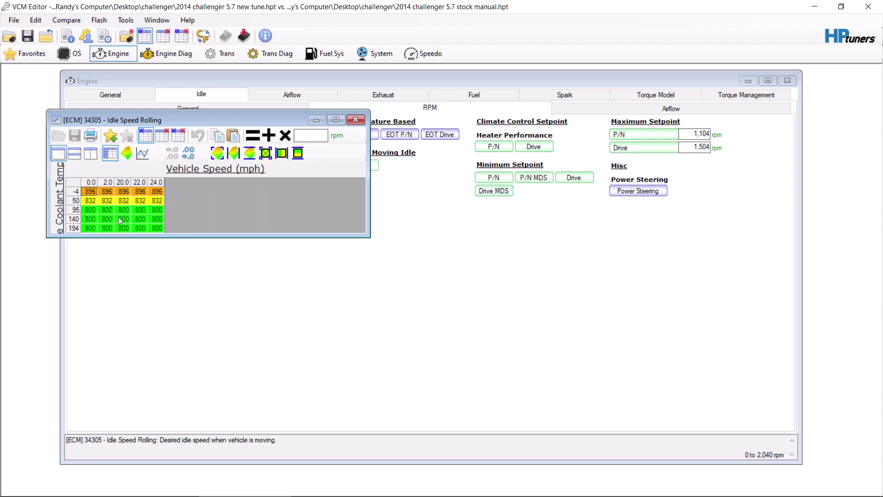
left_click(158, 137)
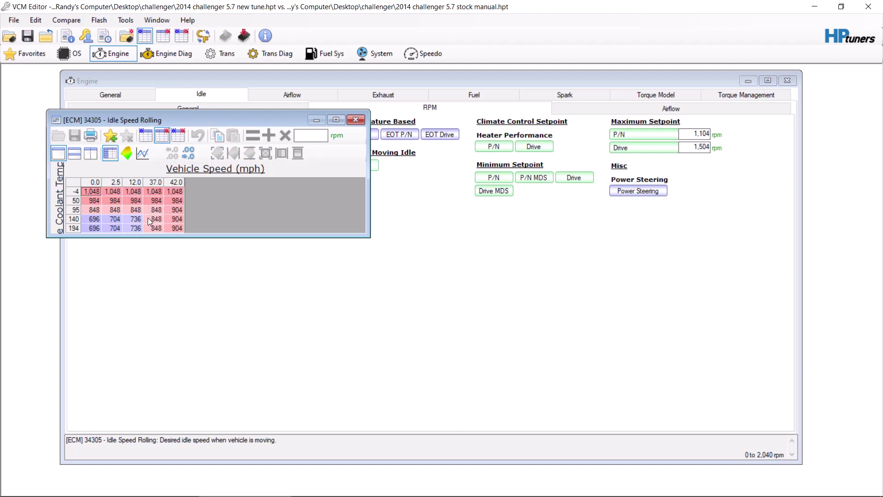
left_click(146, 136)
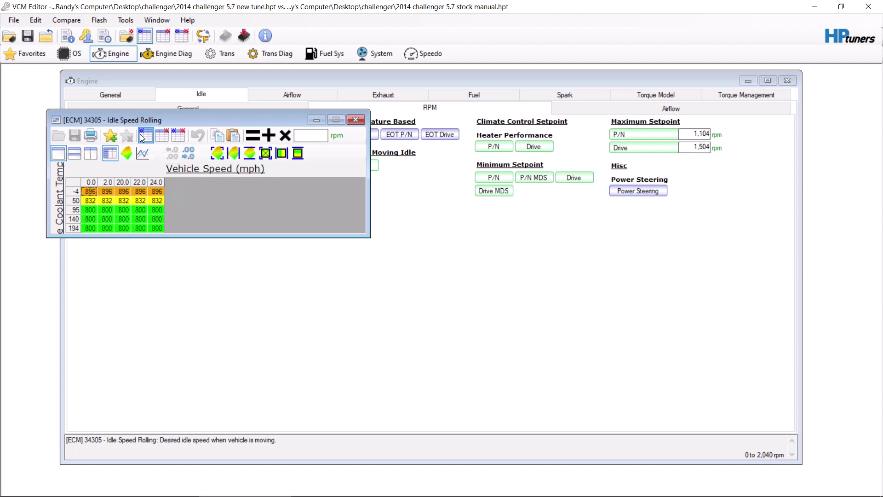
left_click(357, 120)
Step: View the Idle Speed Heater On P/N table and compare the Minimum Idle Speed P/N table with the stock file
left_click(505, 148)
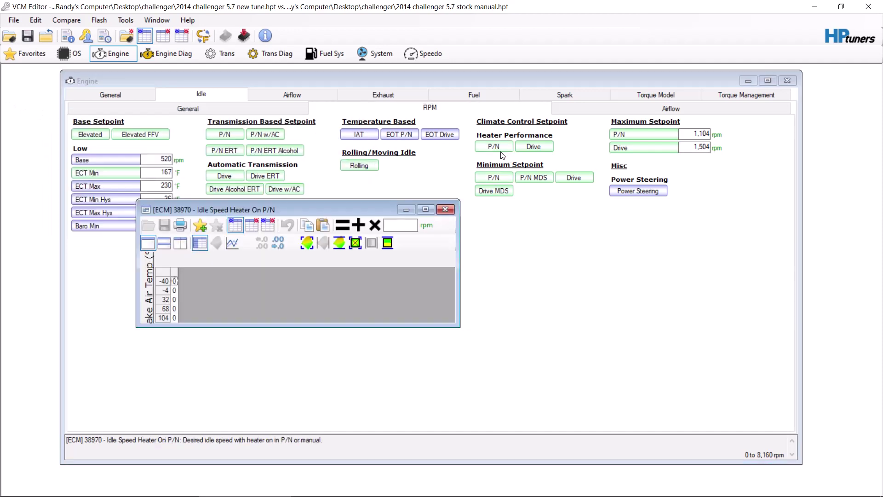
left_click(445, 209)
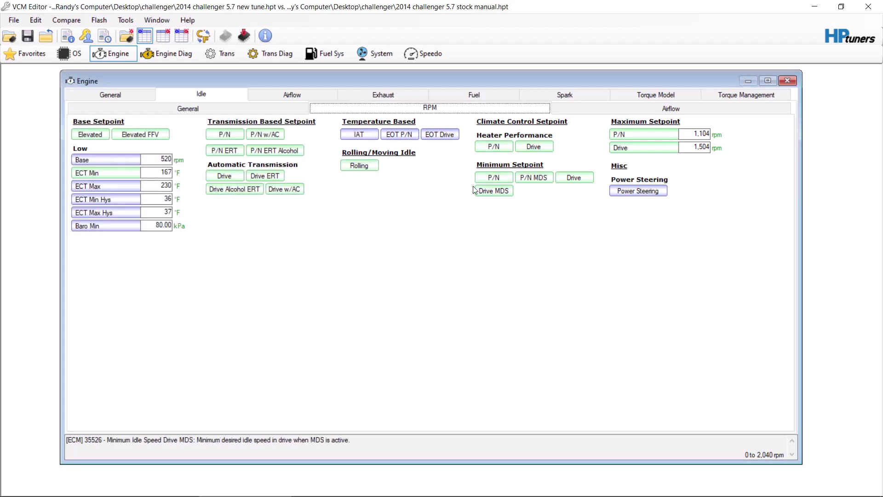
left_click(500, 182)
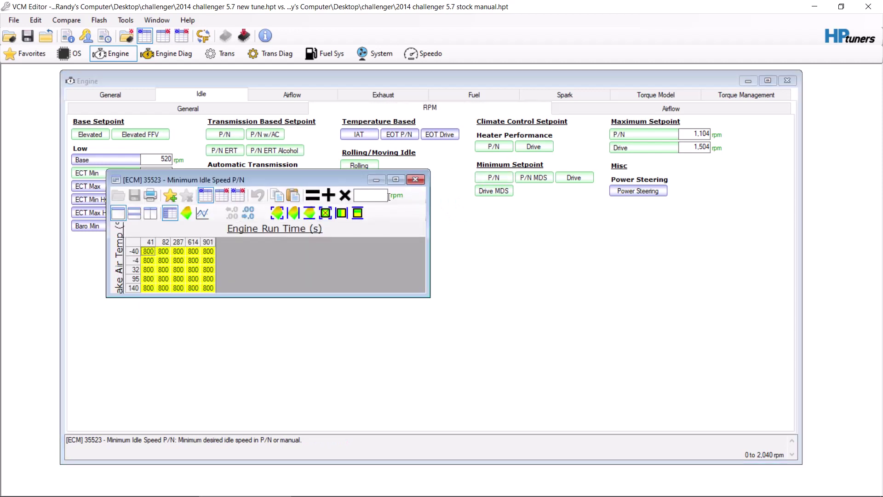
left_click(419, 179)
left_click(493, 178)
left_click(227, 195)
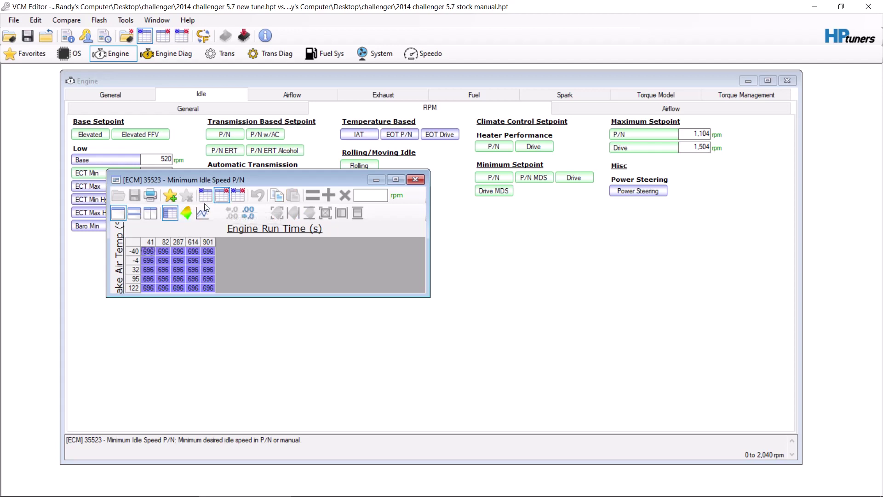
left_click(206, 195)
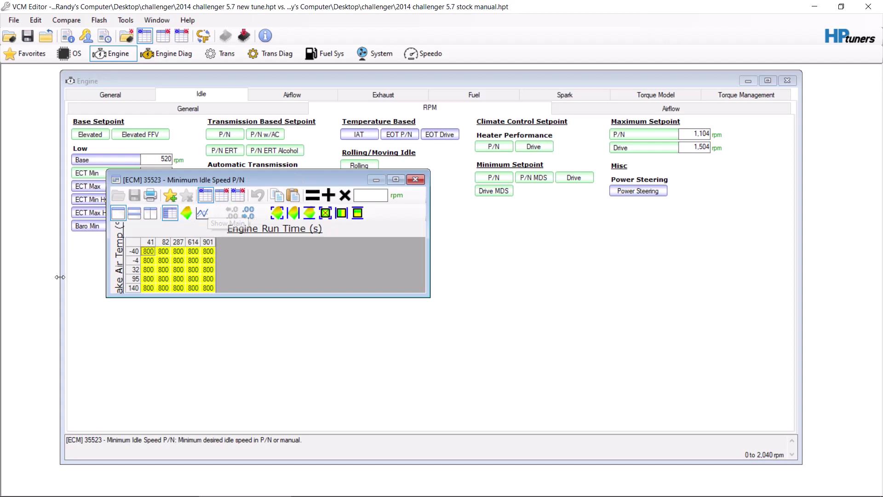
left_click_drag(148, 261, 208, 251)
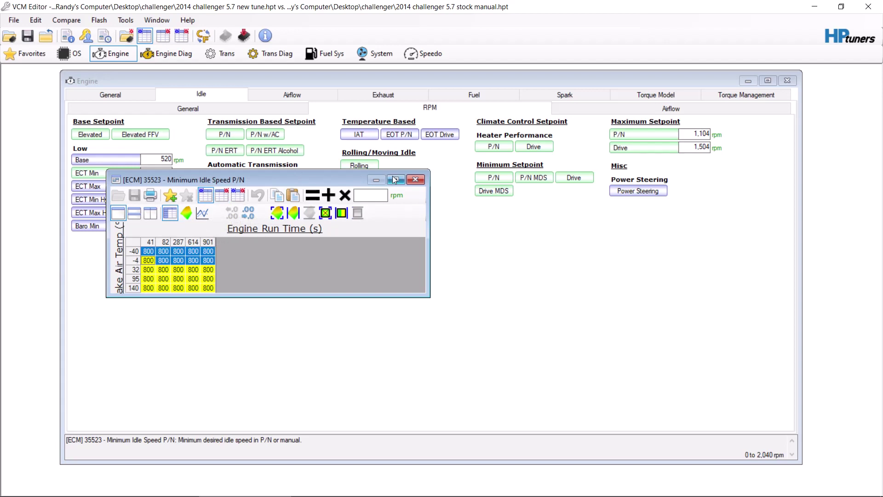
left_click(415, 179)
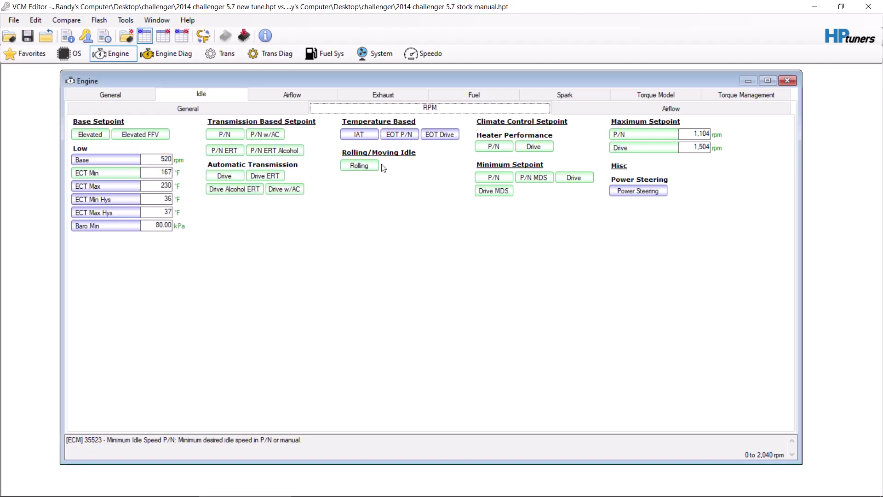
Step: Check the Target Idle Speed Elevated table once more against the stock file and close it
left_click(102, 134)
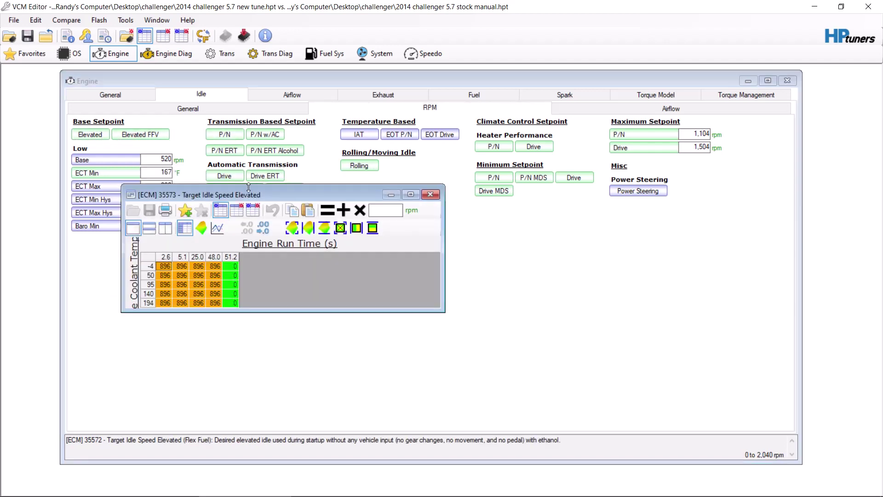
left_click(236, 210)
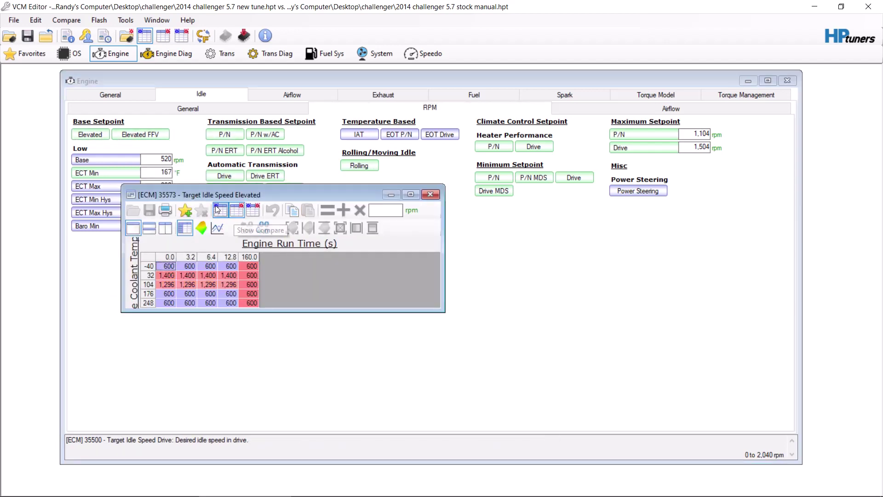
left_click(217, 211)
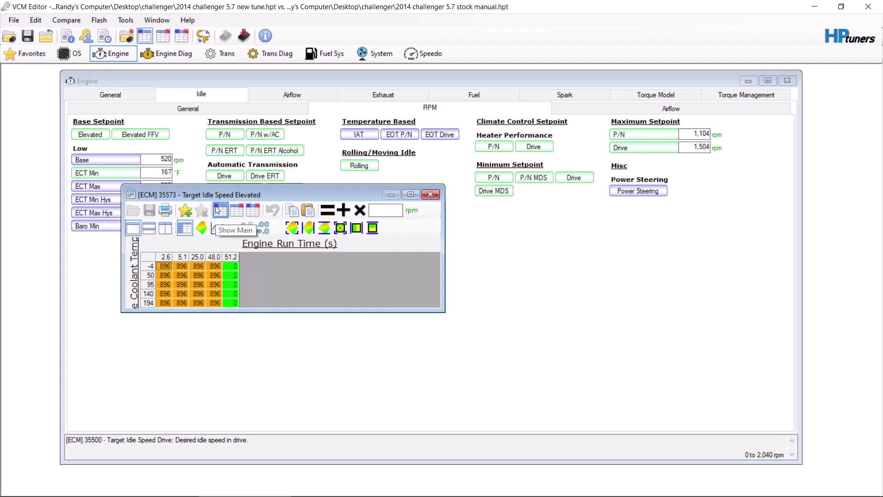
left_click(430, 194)
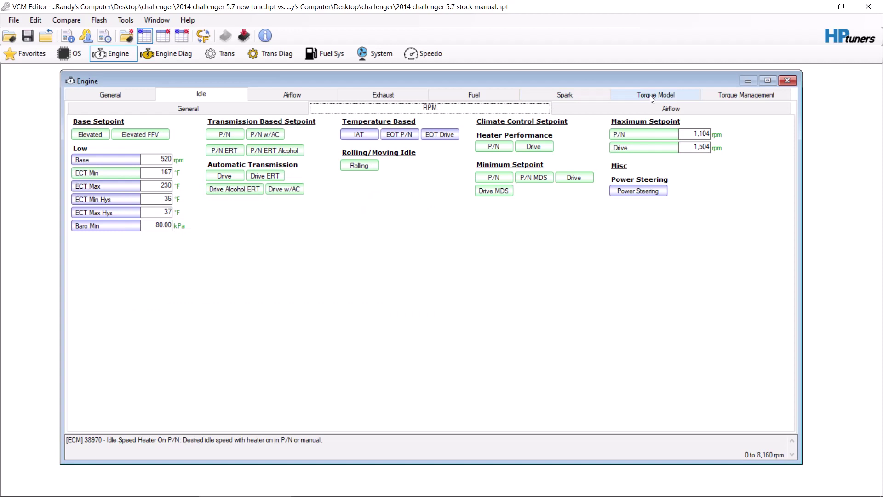
Step: Compare the Idle Torque Spark Proportional P/N table in the idle airflow settings between the new tune and the stock file
left_click(664, 109)
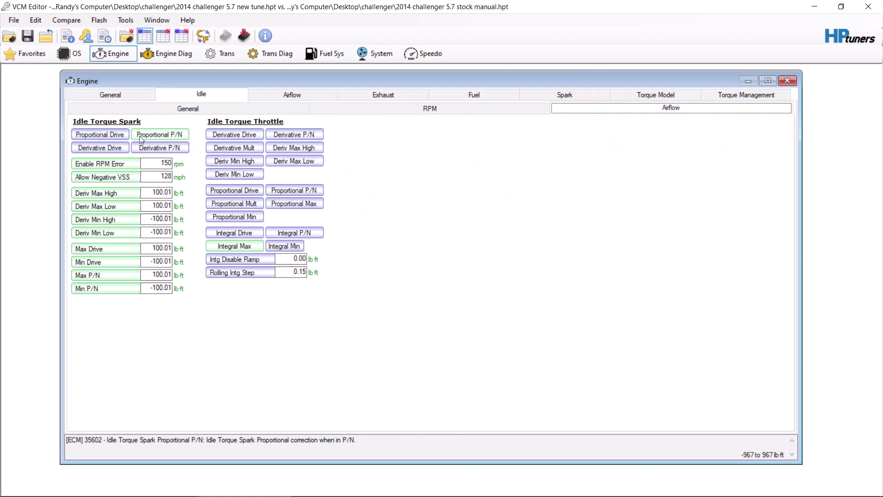
left_click(167, 137)
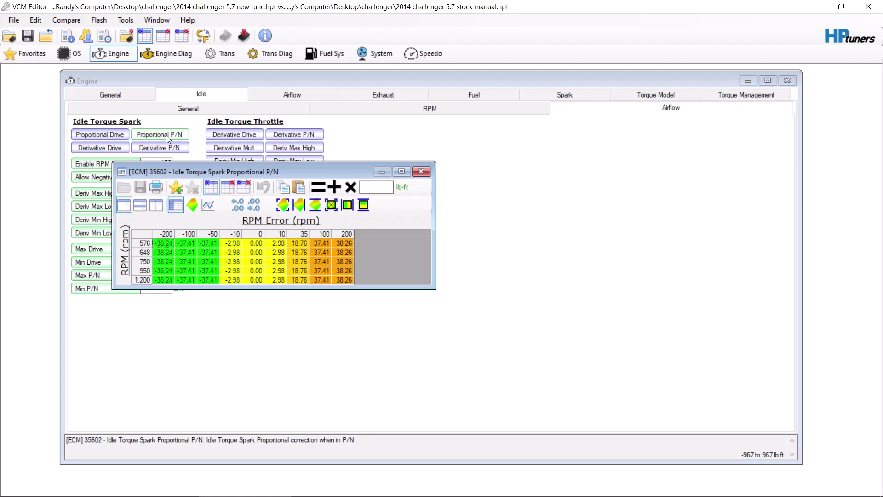
left_click(233, 188)
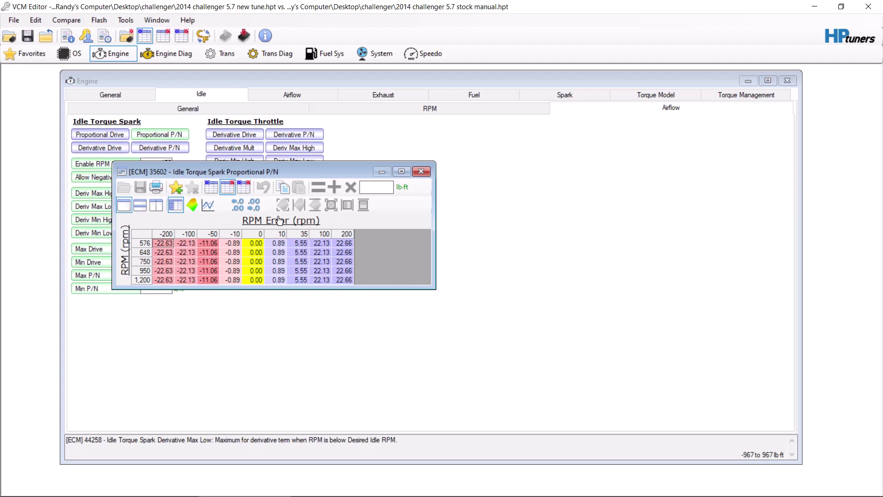
left_click(217, 195)
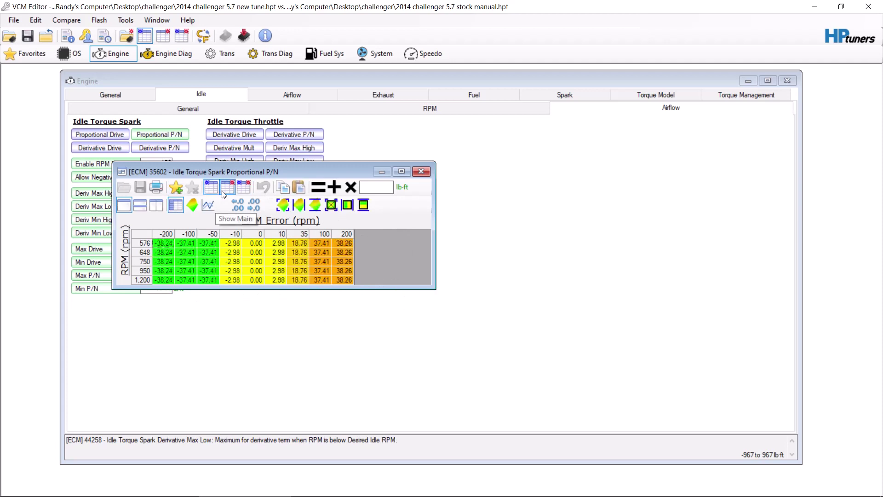
left_click(225, 187)
left_click(211, 187)
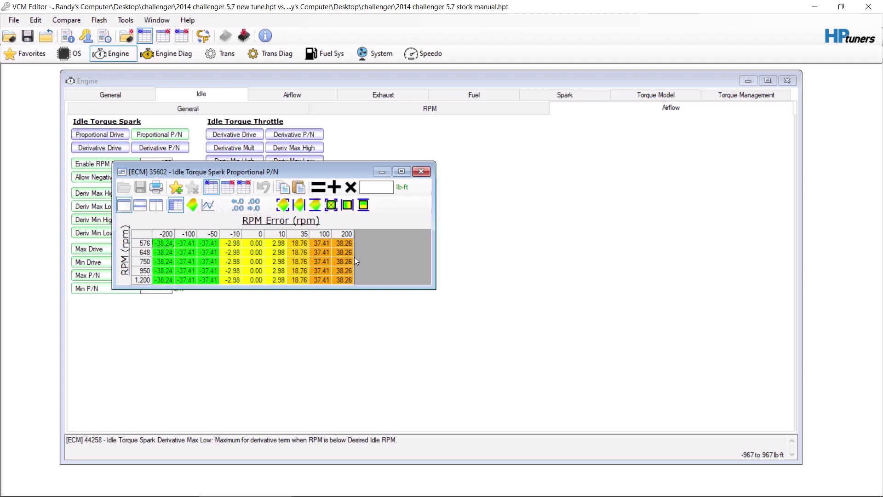
left_click(228, 187)
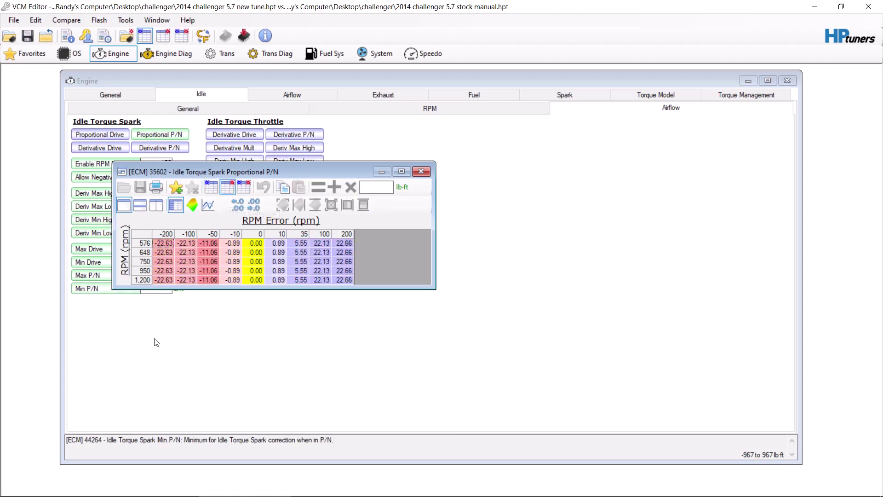
left_click(210, 188)
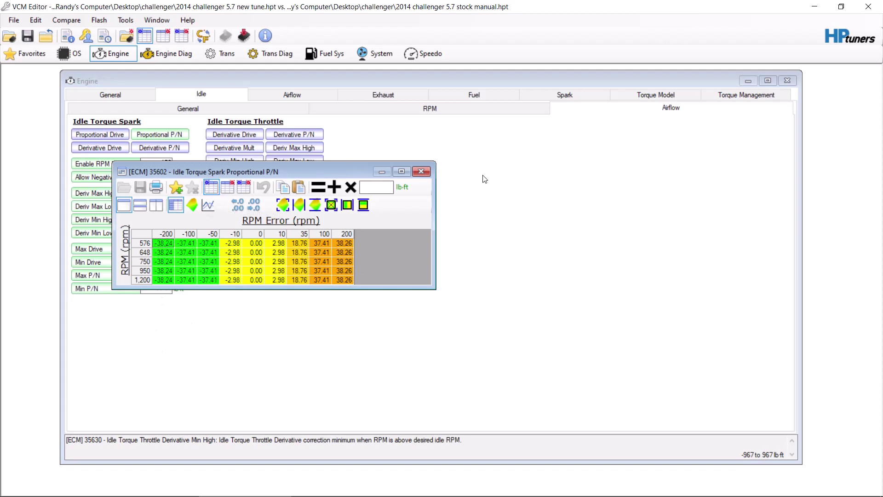
left_click(421, 171)
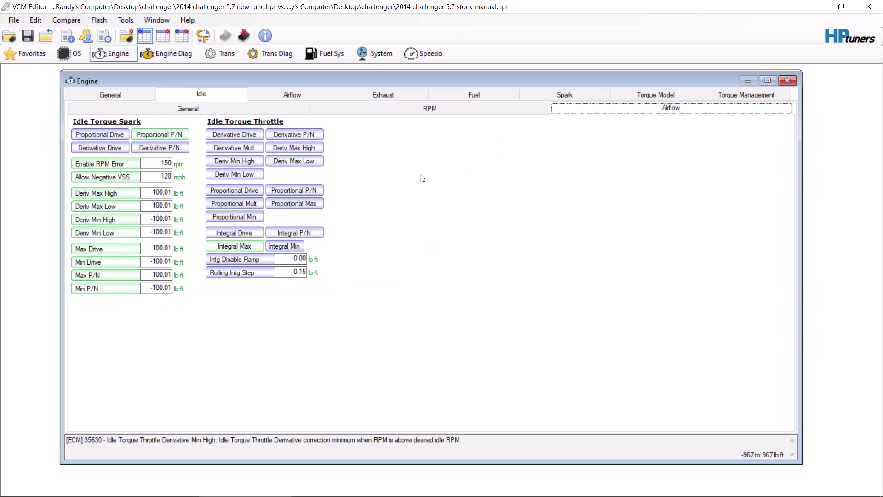
Step: Compare the Startup Airflow table in the engine's general airflow settings between the new tune and the stock file
left_click(315, 95)
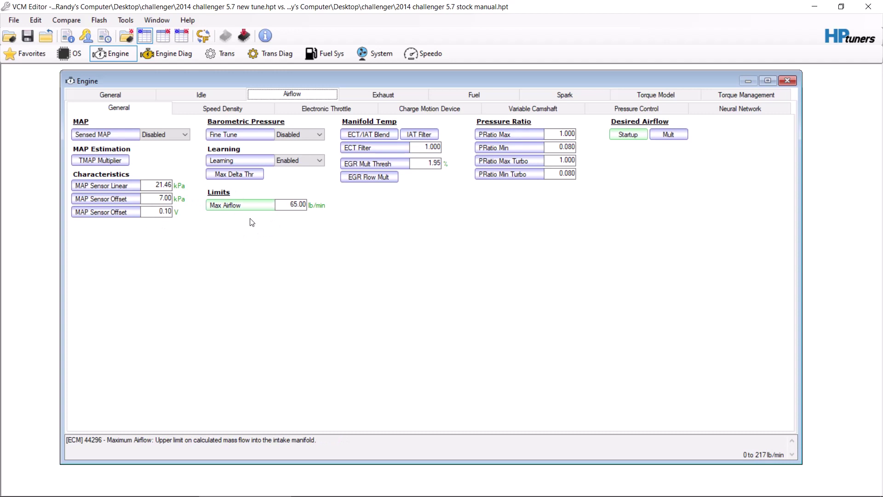
right_click(633, 139)
left_click(633, 137)
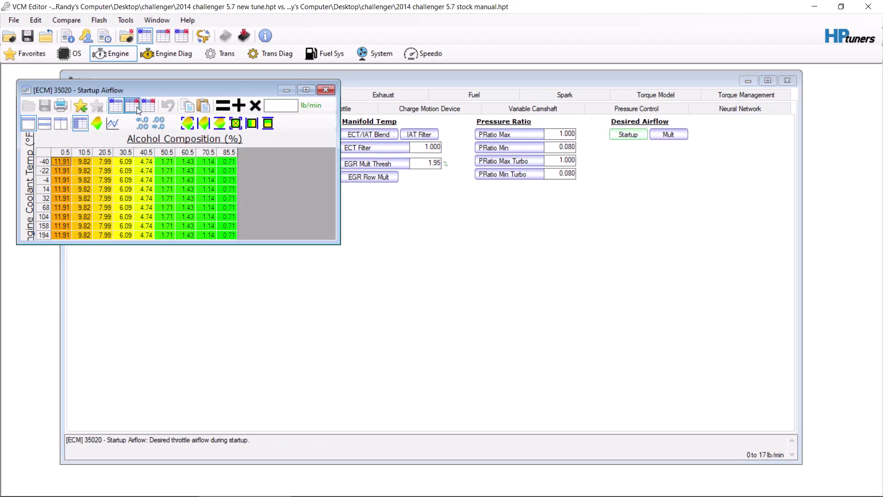
left_click(136, 105)
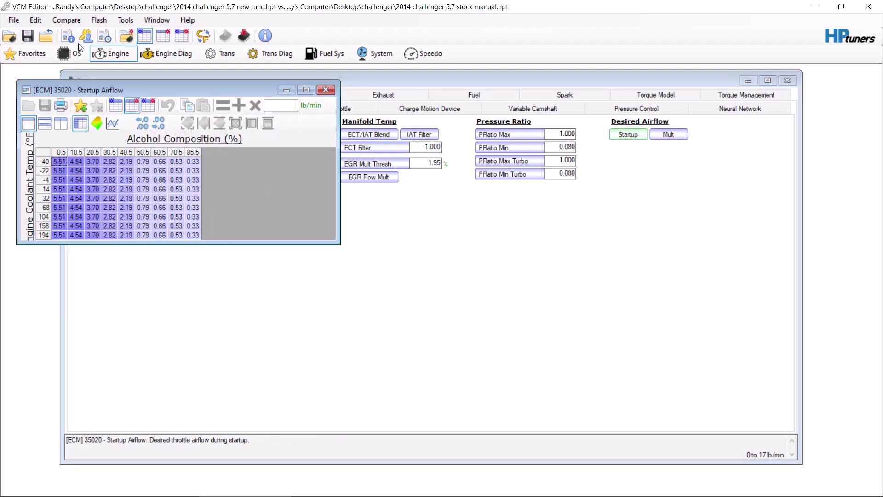
left_click(115, 106)
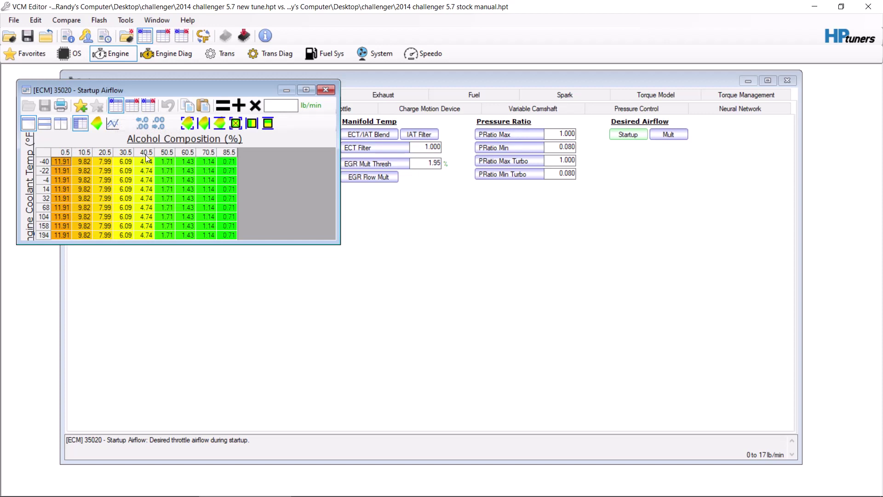
left_click(68, 226)
left_click(132, 108)
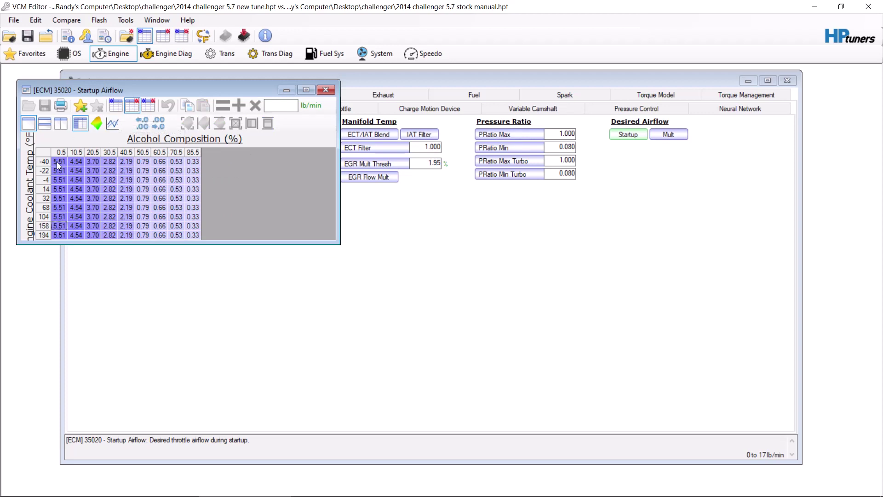
Step: Return the Startup Airflow table to the new tune's values and close it
left_click(116, 105)
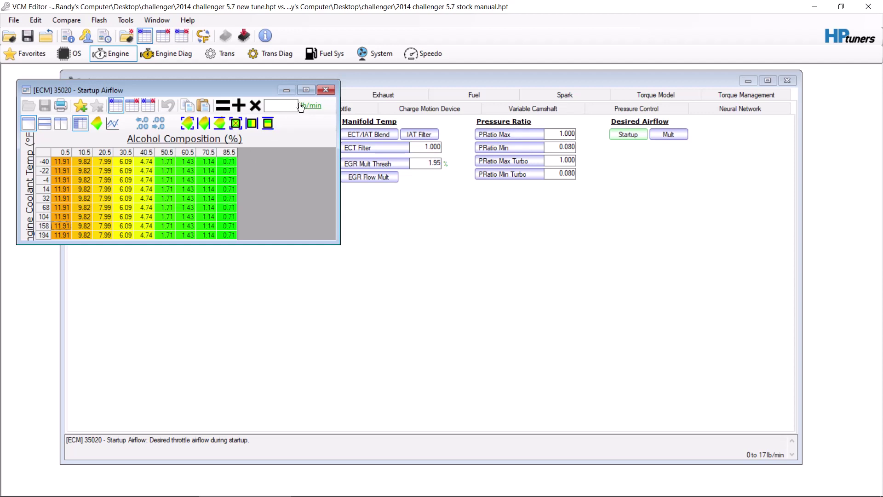
left_click(326, 89)
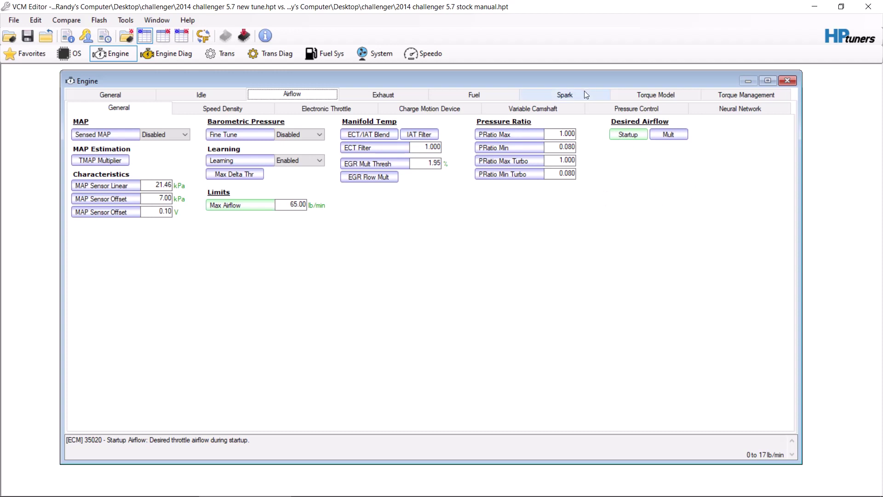
Step: Compare the base Spark Minimum table in the spark advance settings between the new tune and the stock file
left_click(551, 98)
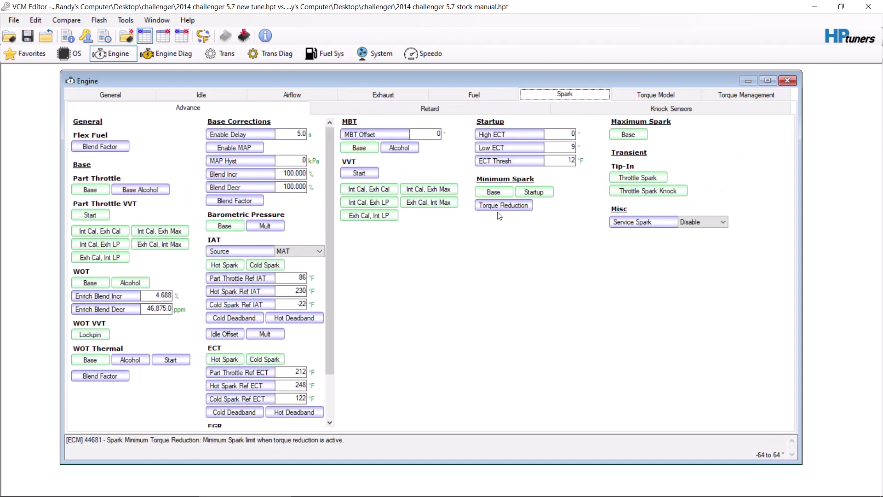
left_click(497, 194)
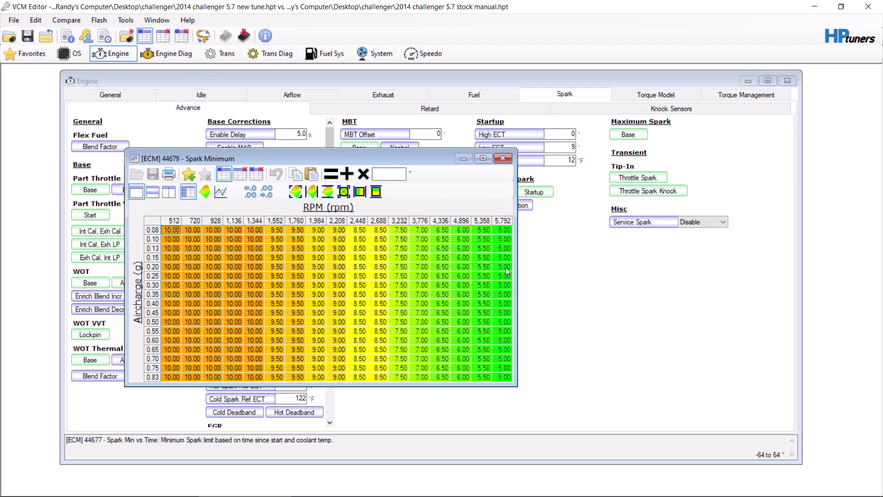
left_click(240, 175)
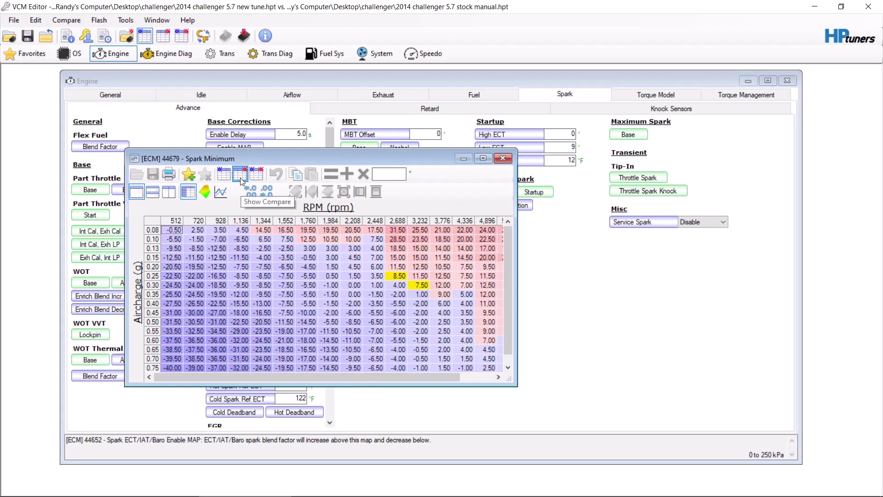
left_click_drag(280, 374, 244, 360)
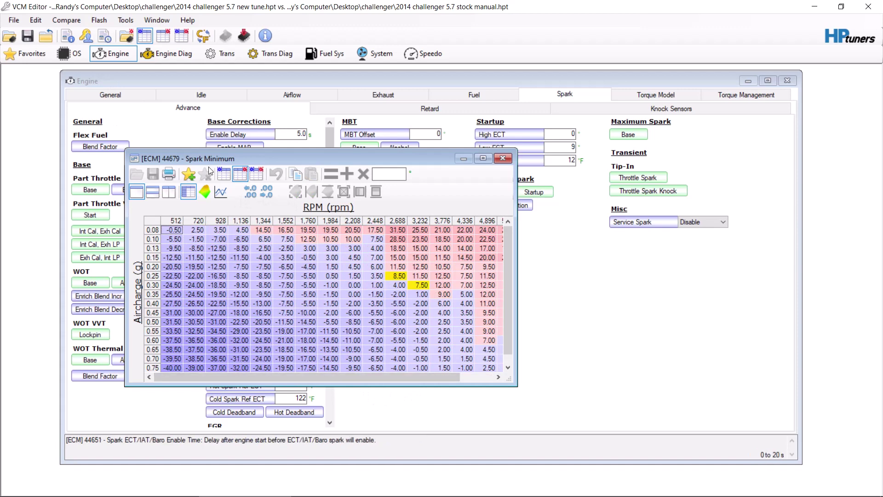
left_click(225, 175)
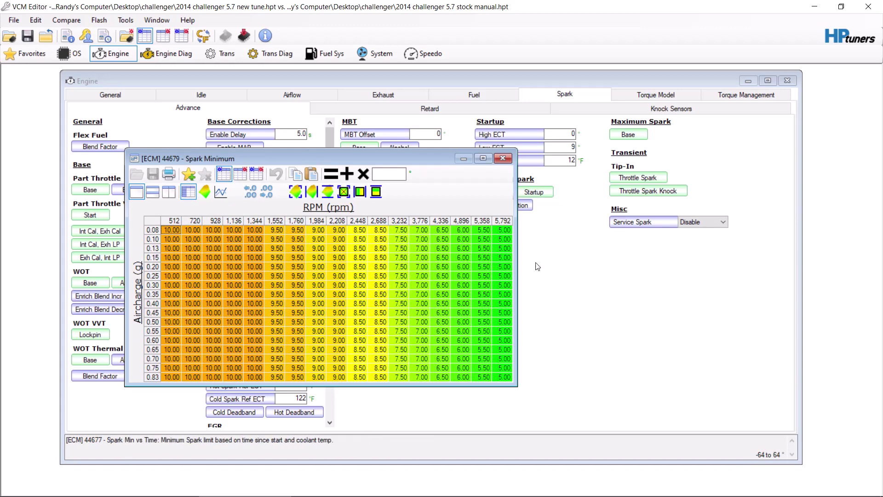
Step: Highlight the Spark Minimum cells from 1,344 to 5,792 rpm as the range to interpolate, clear the selection and close the table
left_click(506, 234)
left_click_drag(507, 237, 261, 446)
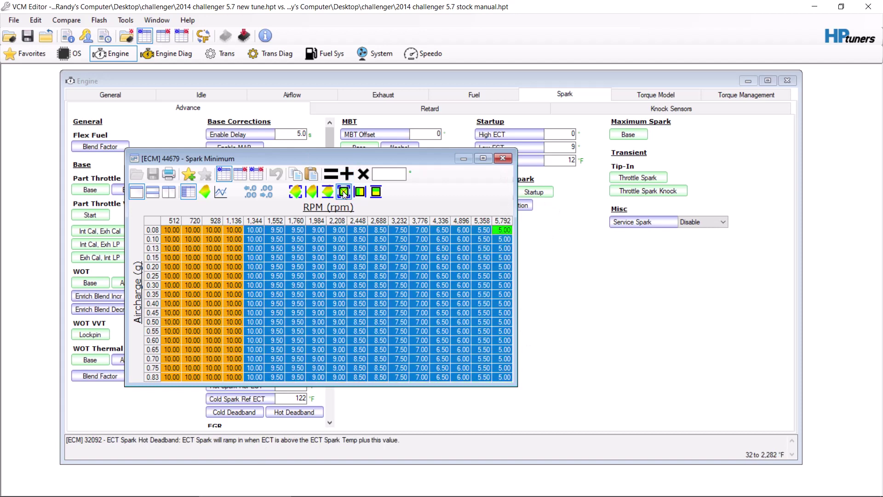
left_click(397, 330)
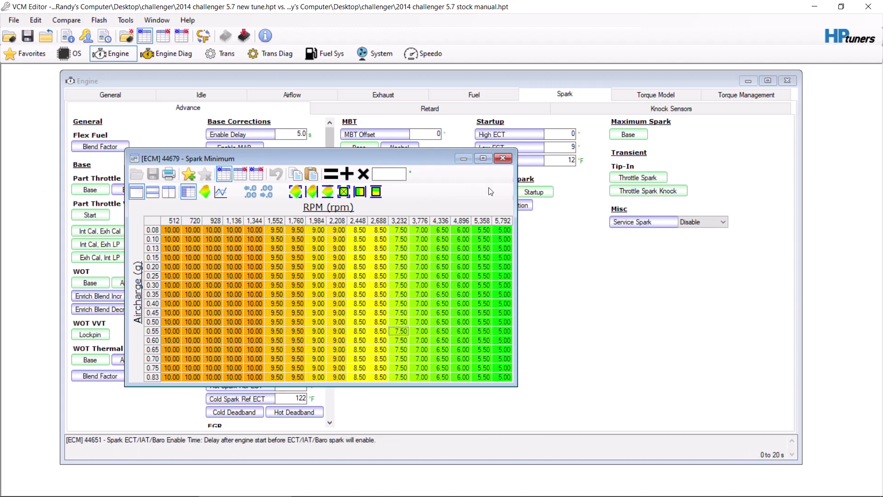
left_click(503, 159)
Step: Compare the startup Spark Min vs Time table between the new tune and the stock file, and close it
left_click(534, 192)
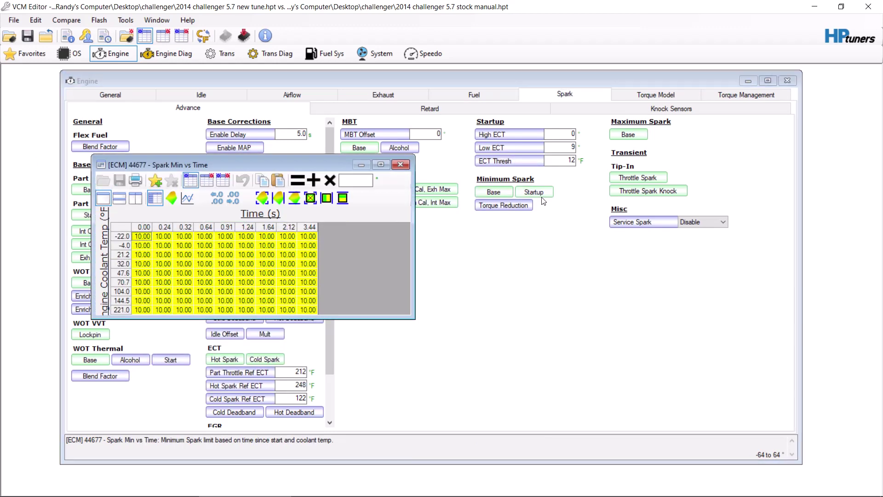
left_click(209, 183)
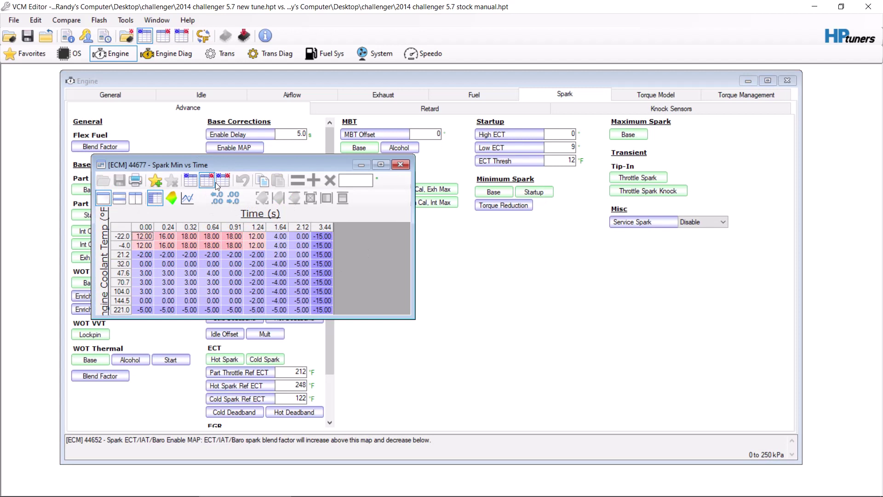
left_click(193, 187)
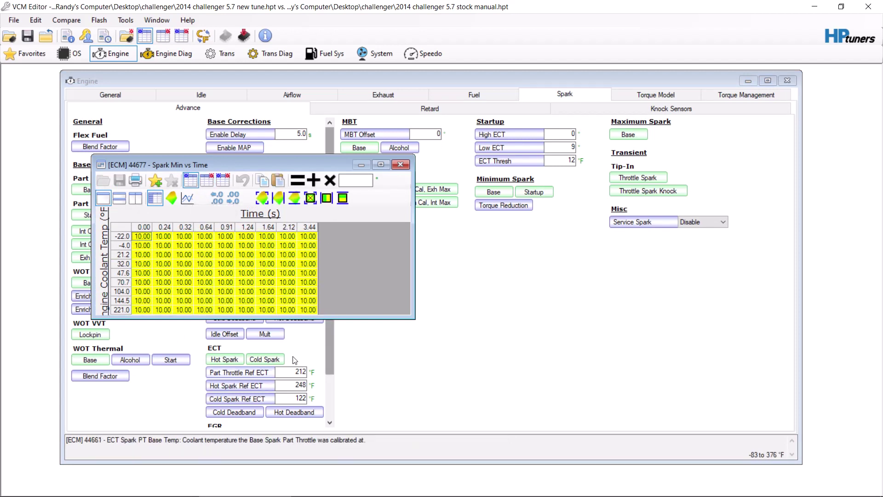
left_click(399, 165)
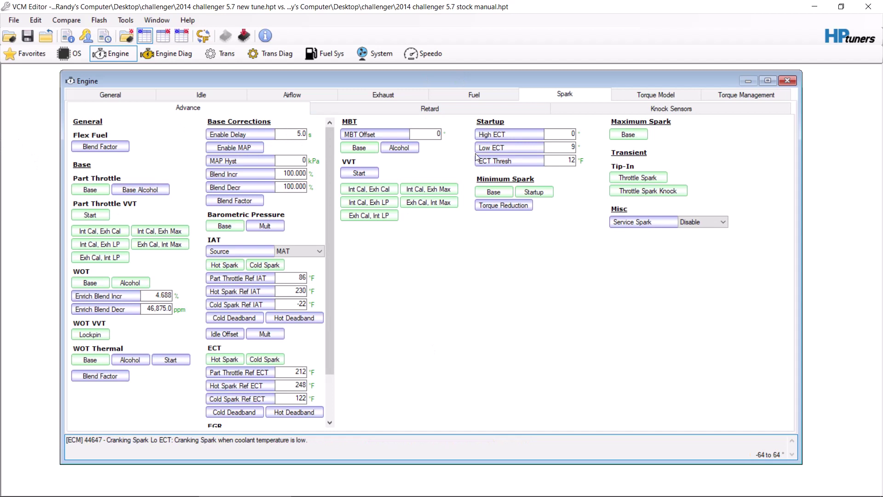
Step: Compare the base Friction Torque table in the torque model's loss settings between the new tune and the stock file
left_click(631, 95)
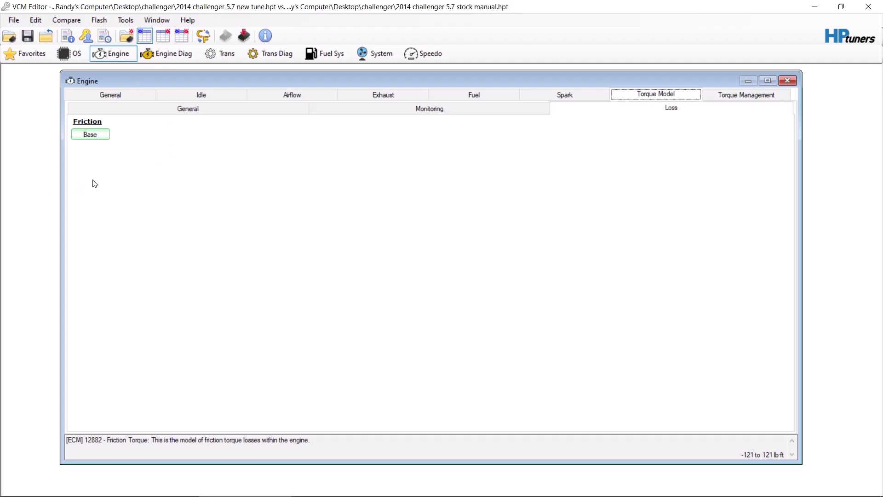
left_click(90, 134)
left_click(278, 194)
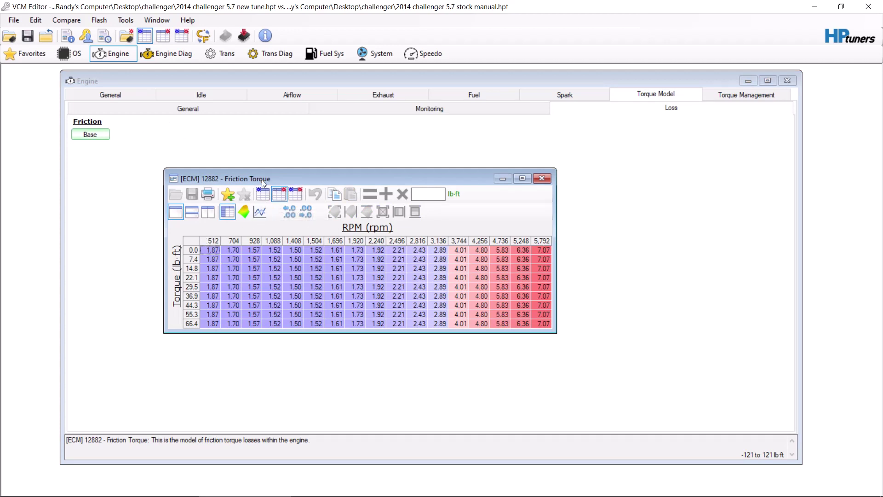
left_click(259, 194)
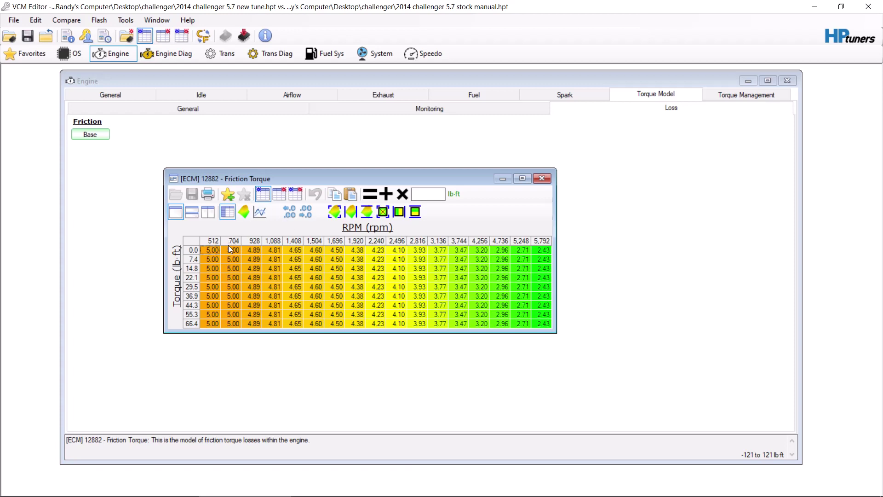
Step: Highlight the Friction Torque cells from 704 to 5,792 rpm, clear the selection and close the table
left_click_drag(233, 250, 573, 336)
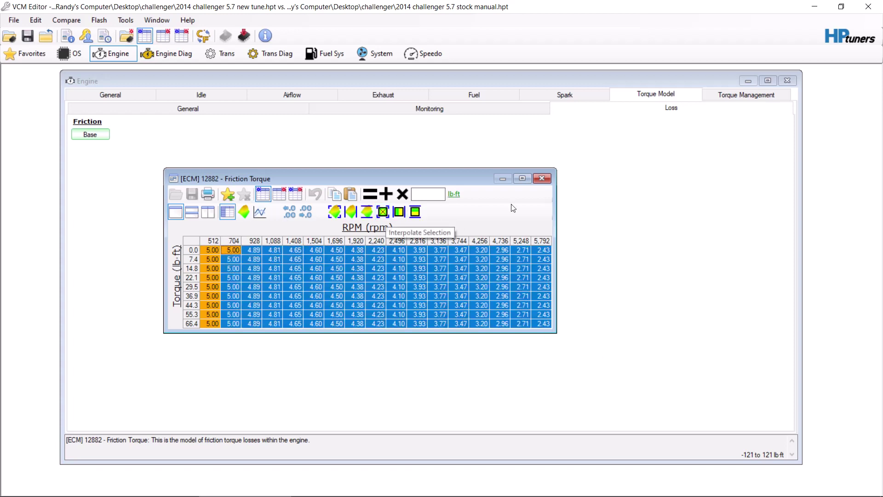
left_click(500, 286)
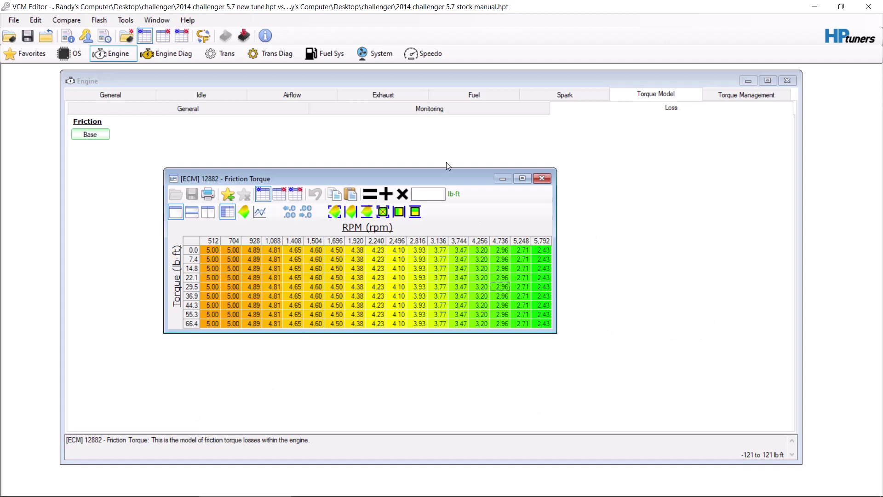
left_click(541, 179)
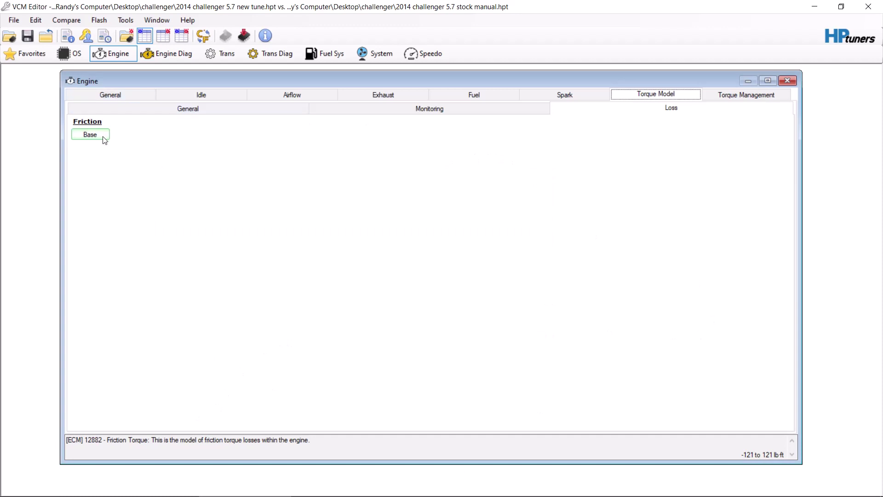
Step: Revisit the spark advance settings and compare the Max Airflow limit in the general airflow settings with the stock file
left_click(554, 97)
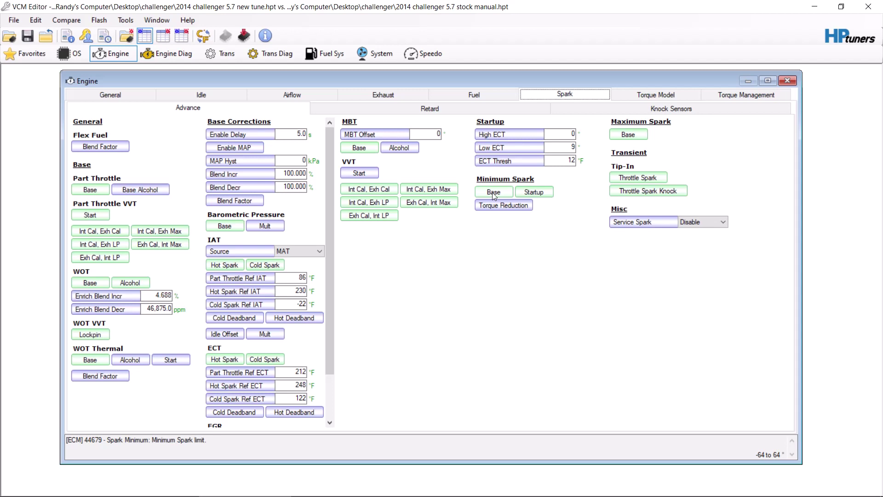
left_click(299, 94)
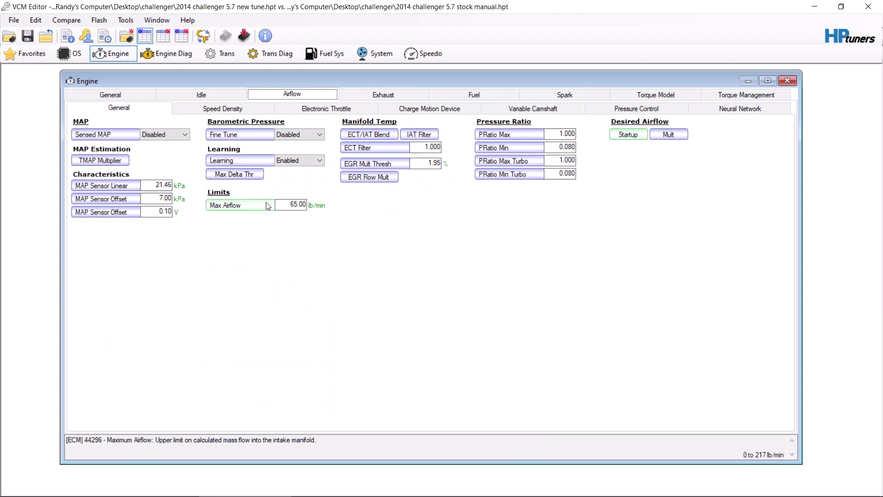
left_click(154, 36)
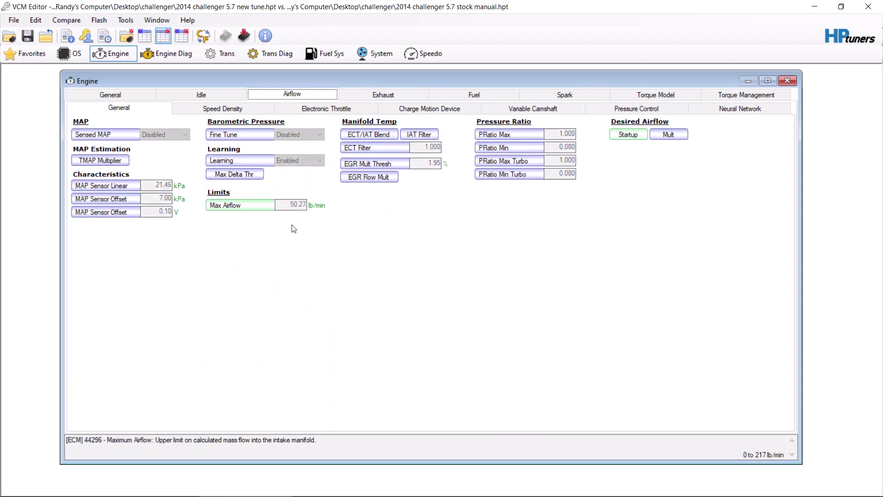
left_click(151, 39)
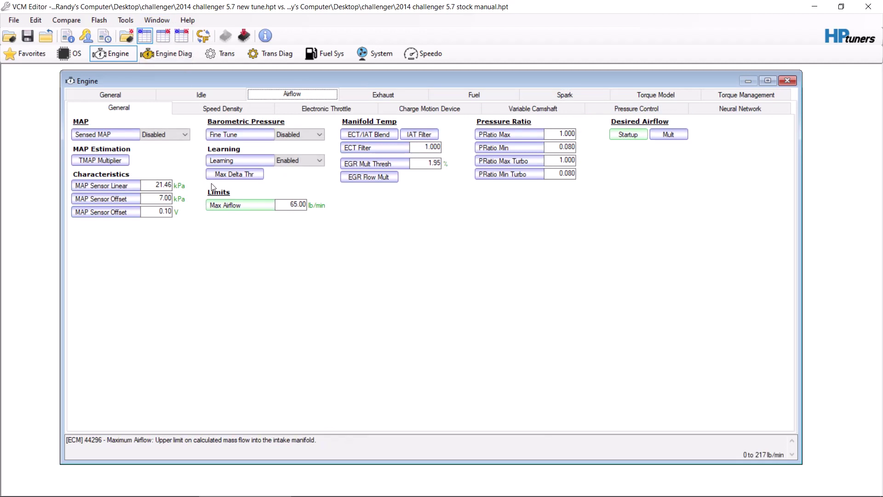
Step: Recheck the new tune's Idle Torque Spark Proportional P/N table in the idle airflow settings and close it
left_click(206, 93)
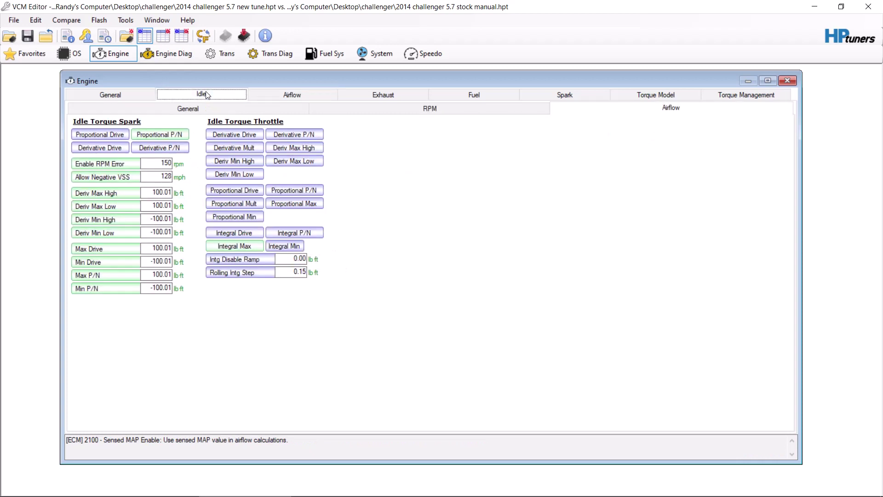
left_click(178, 134)
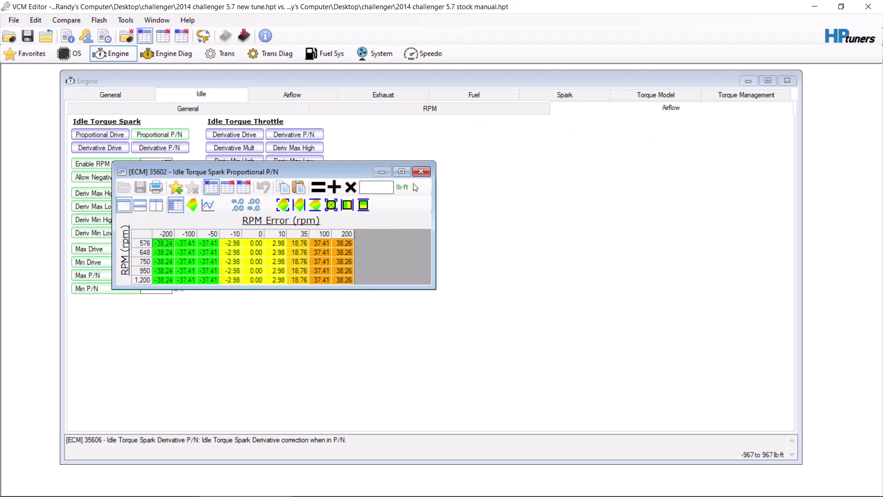
left_click(421, 172)
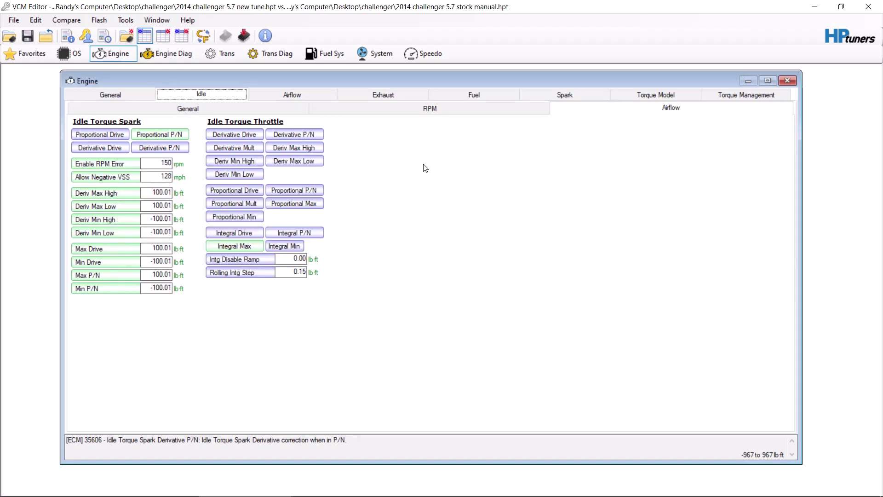
Step: Look through the idle RPM settings, the general idle settings and the general engine settings
left_click(427, 109)
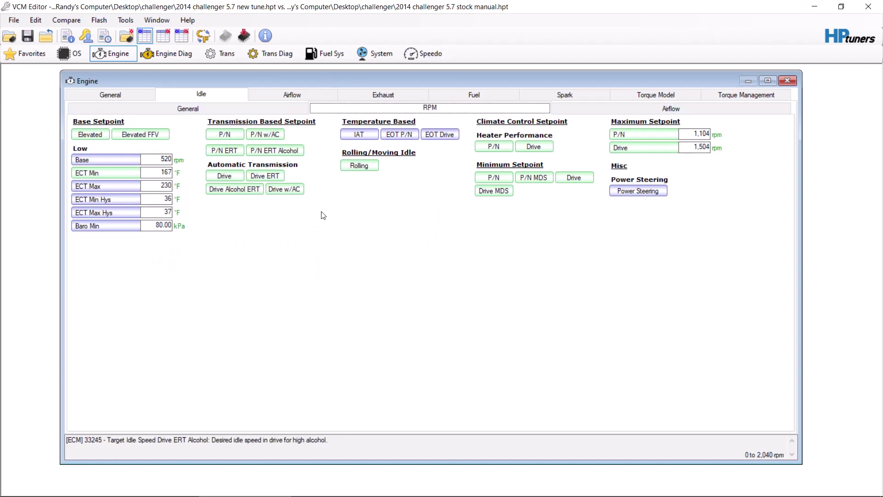
left_click(183, 110)
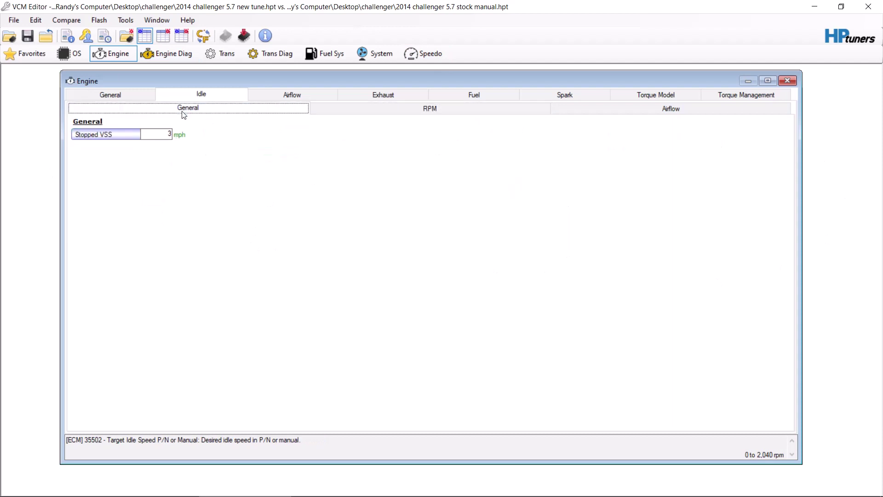
left_click(120, 95)
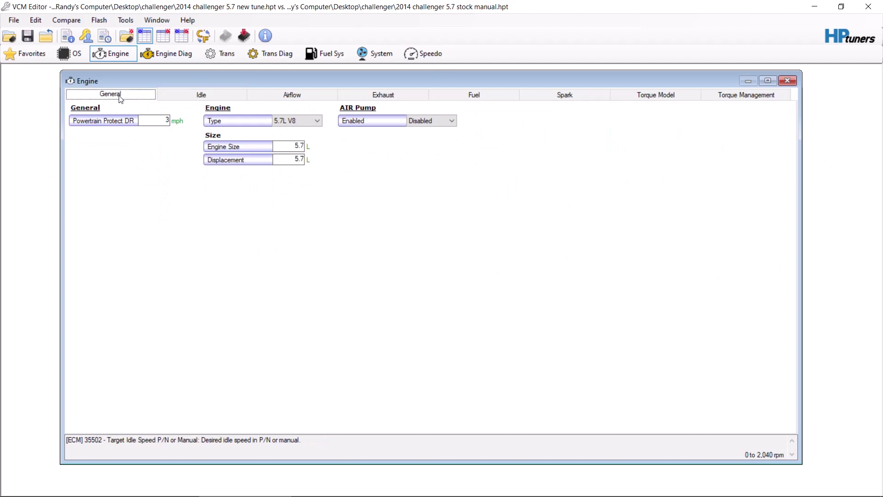
Step: Compare the Injector Pulse Width vs. Fuel Mass table in the general fuel settings with the stock file, and close it
left_click(495, 100)
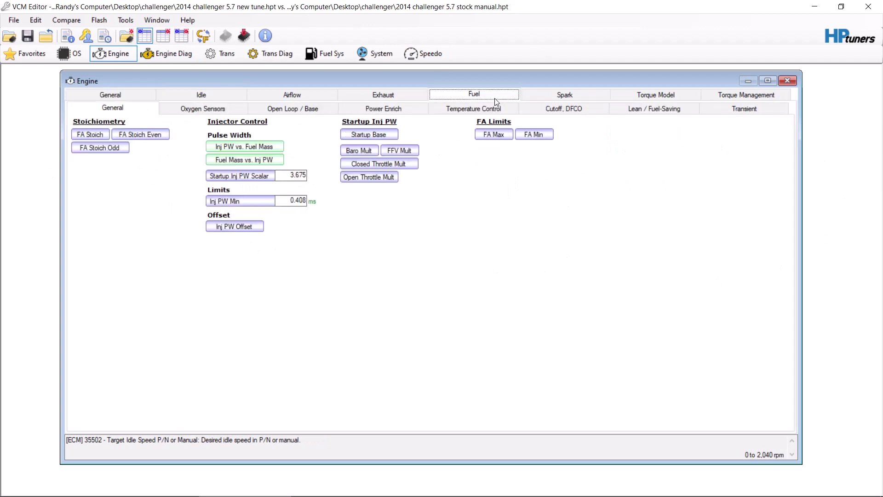
left_click(230, 148)
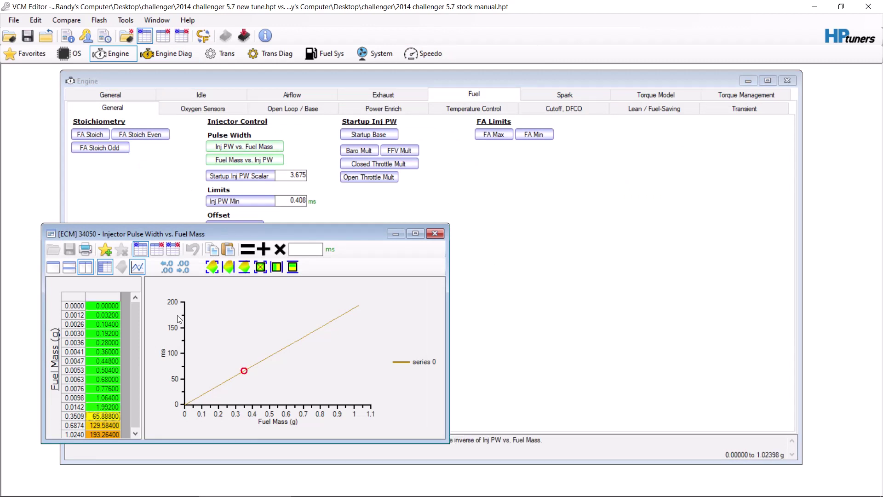
key("Up")
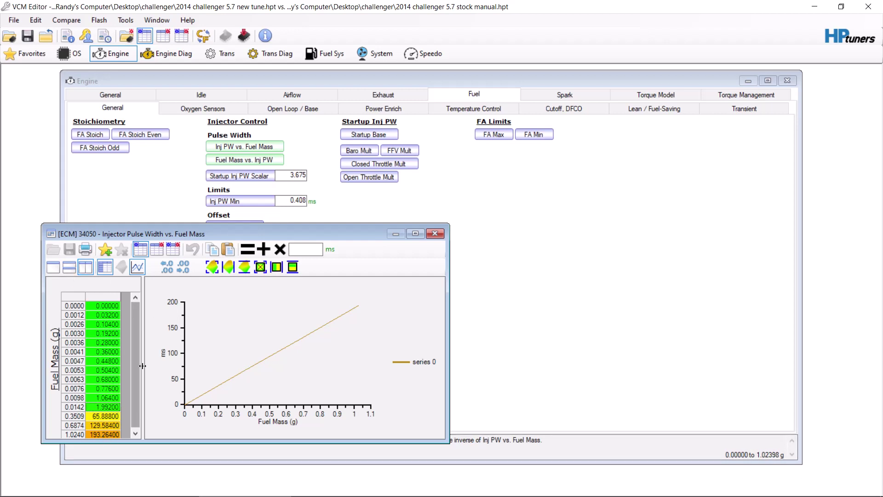
left_click(156, 249)
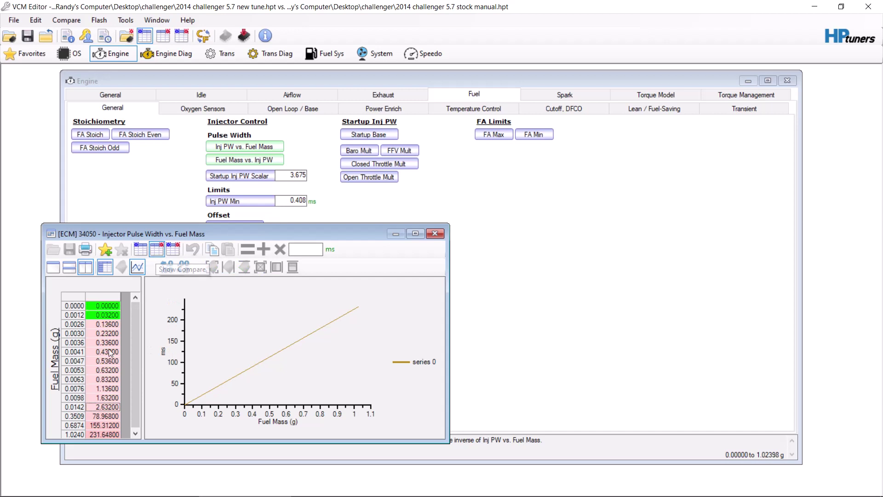
left_click(141, 250)
left_click(148, 250)
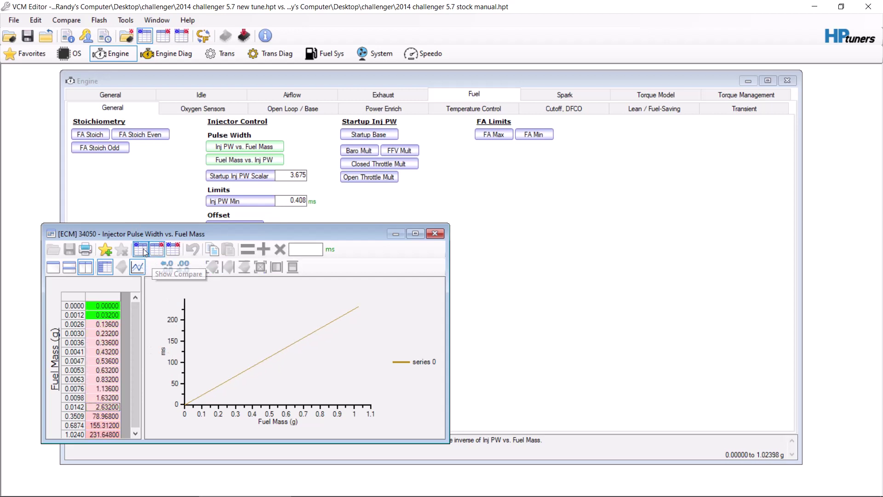
left_click(144, 251)
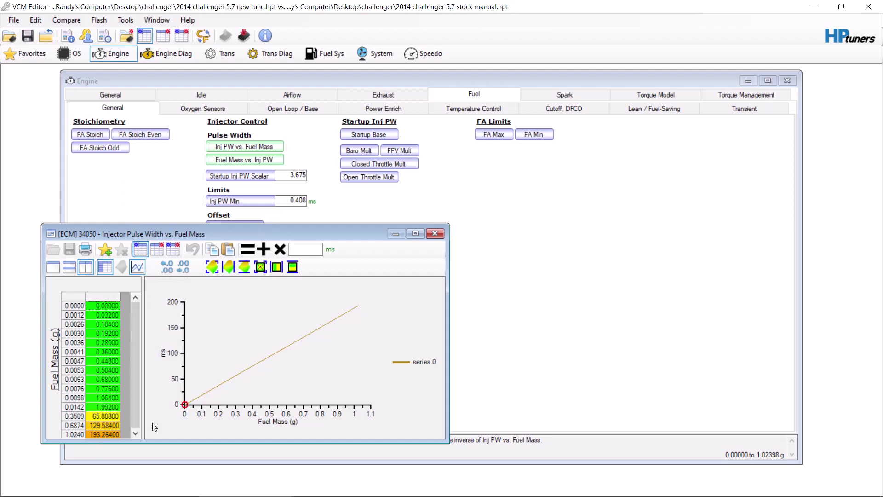
left_click(434, 233)
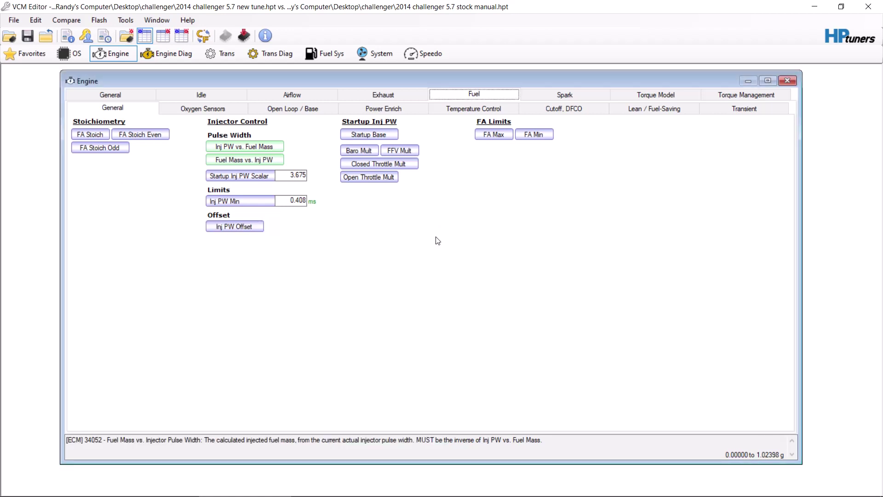